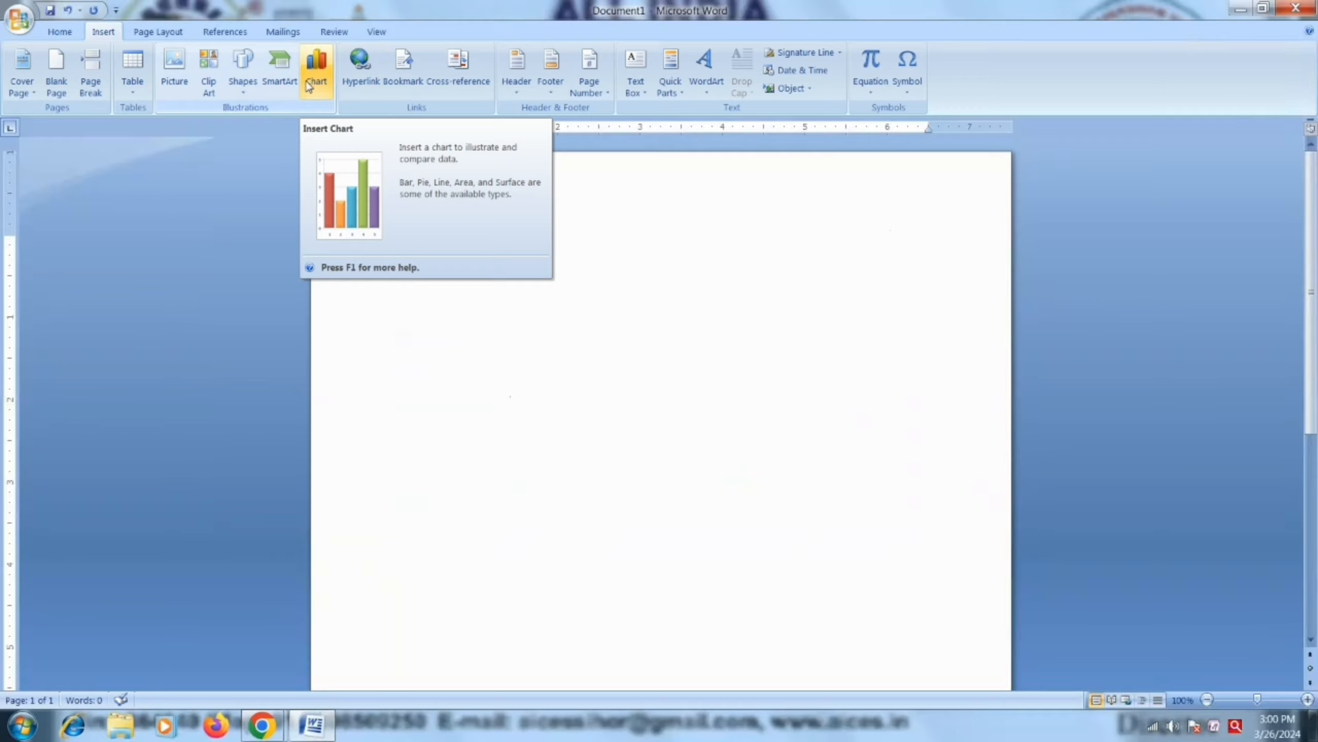
Step: Insert a clustered column chart into the blank document
left_click(321, 98)
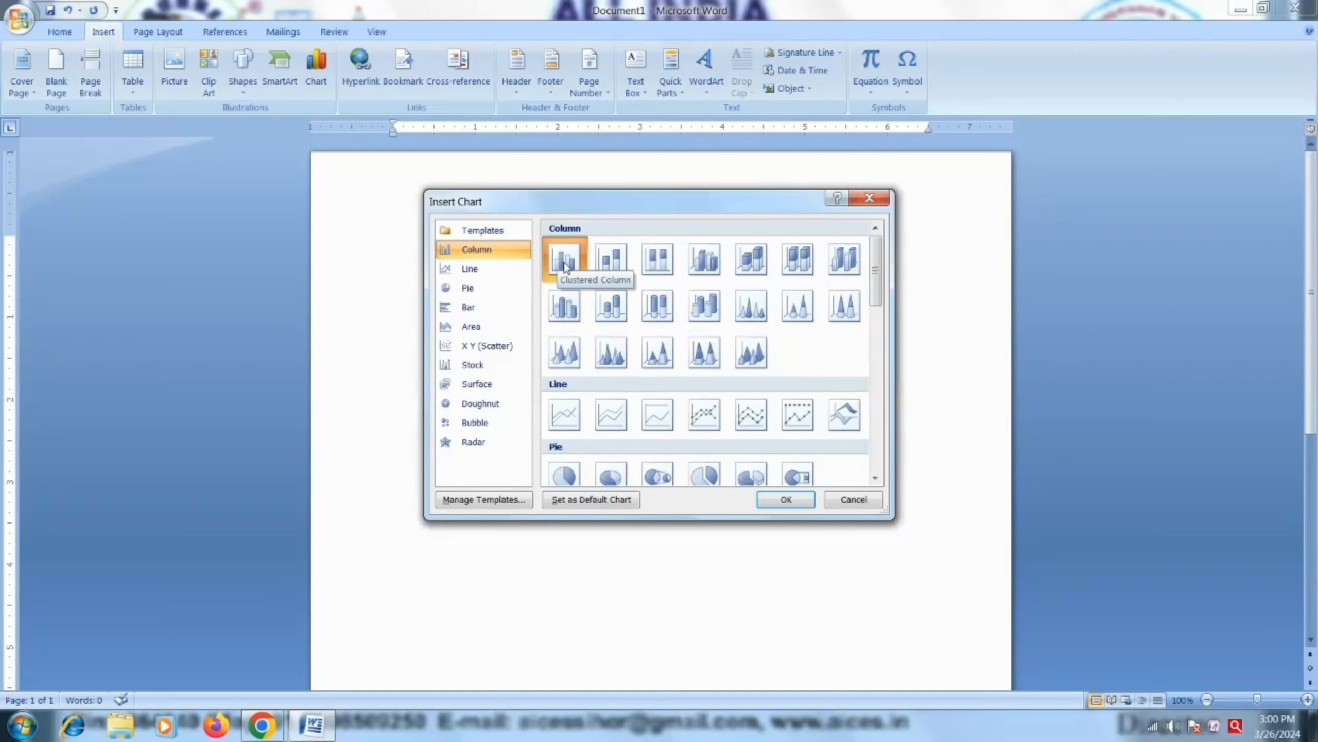
left_click(803, 502)
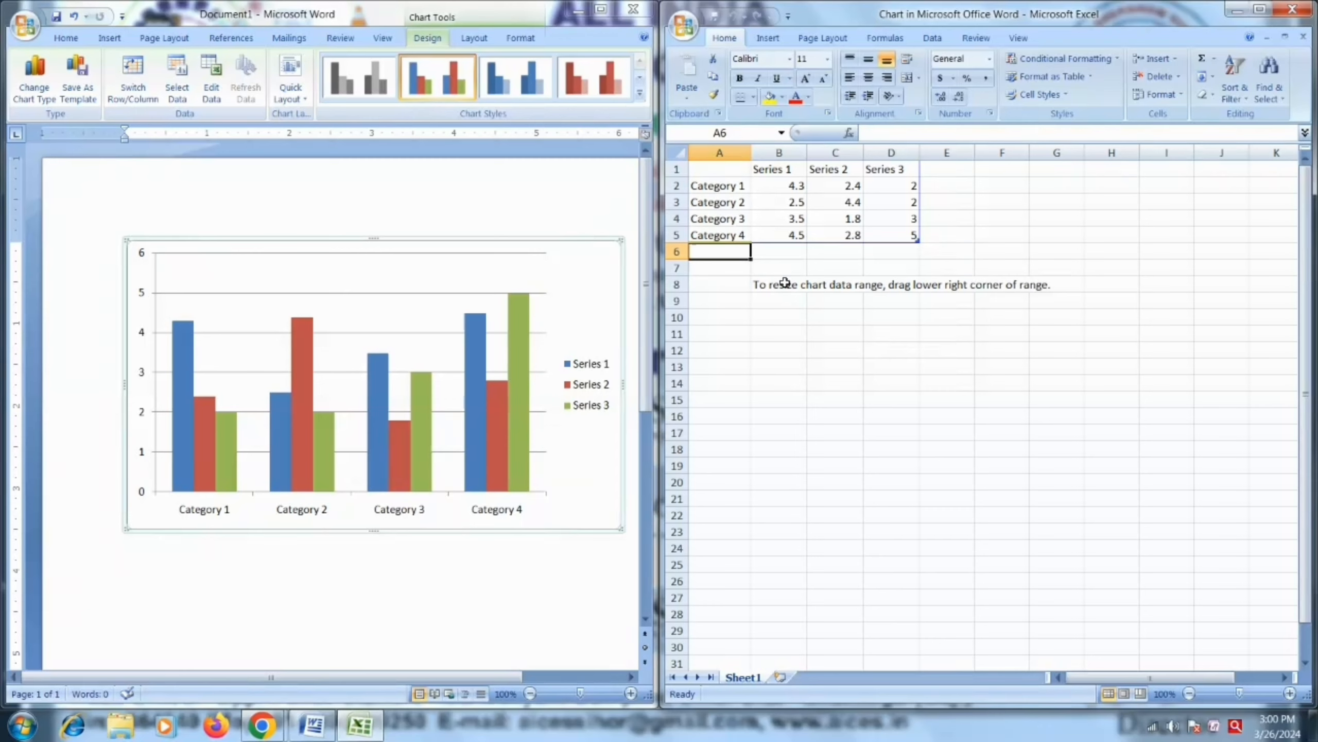
left_click(799, 370)
left_click(831, 435)
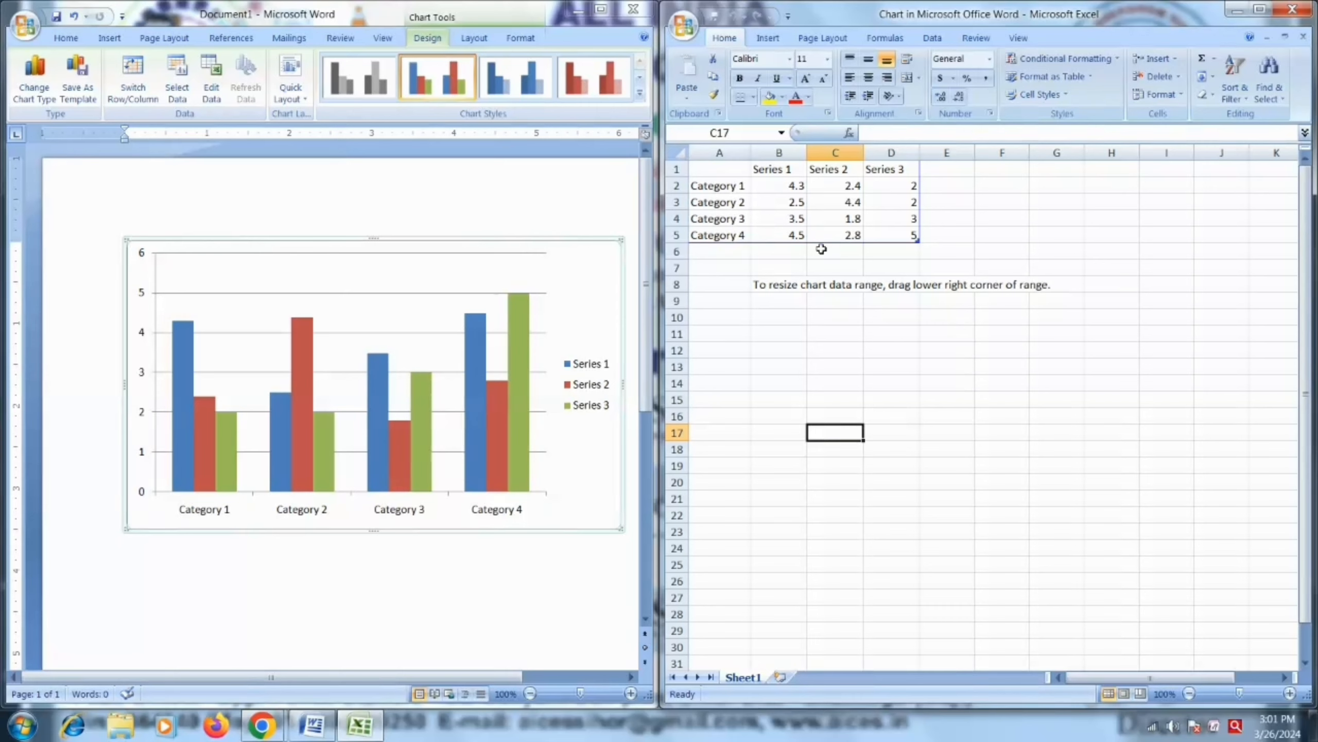
left_click(721, 186)
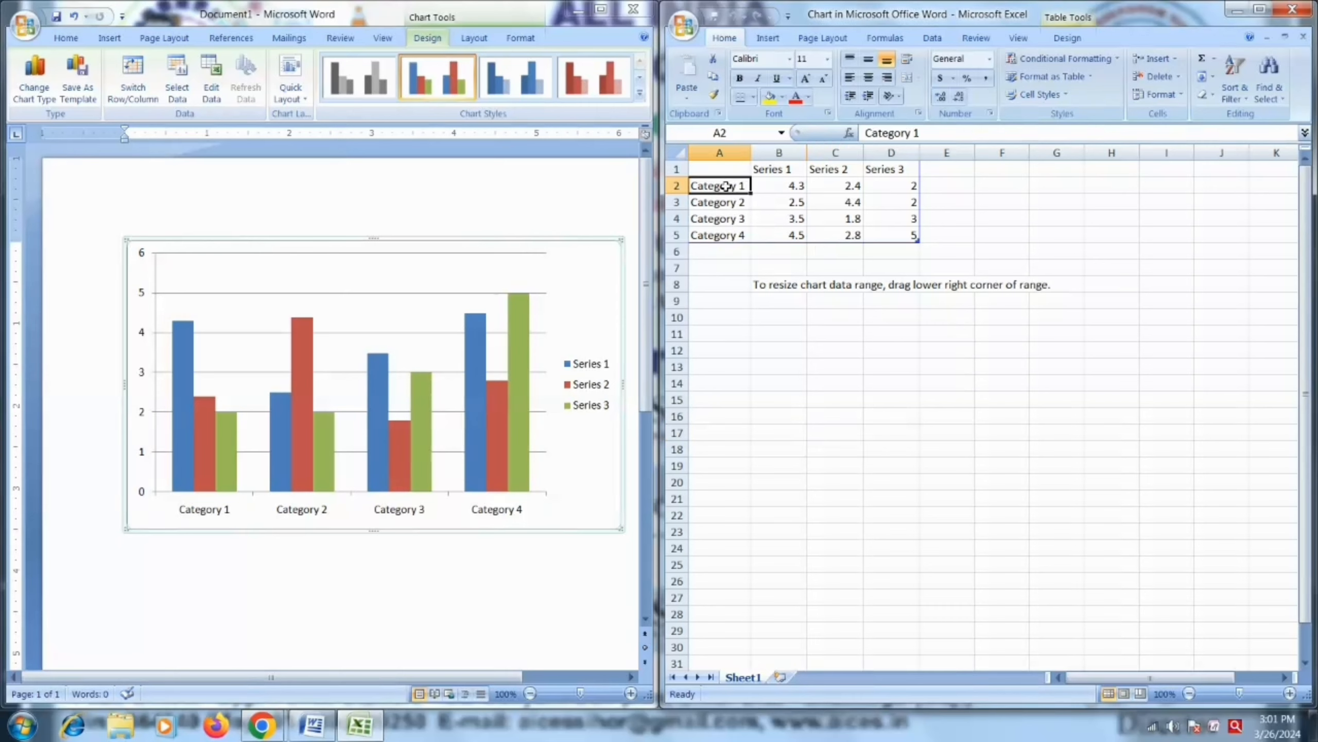
left_click(777, 191)
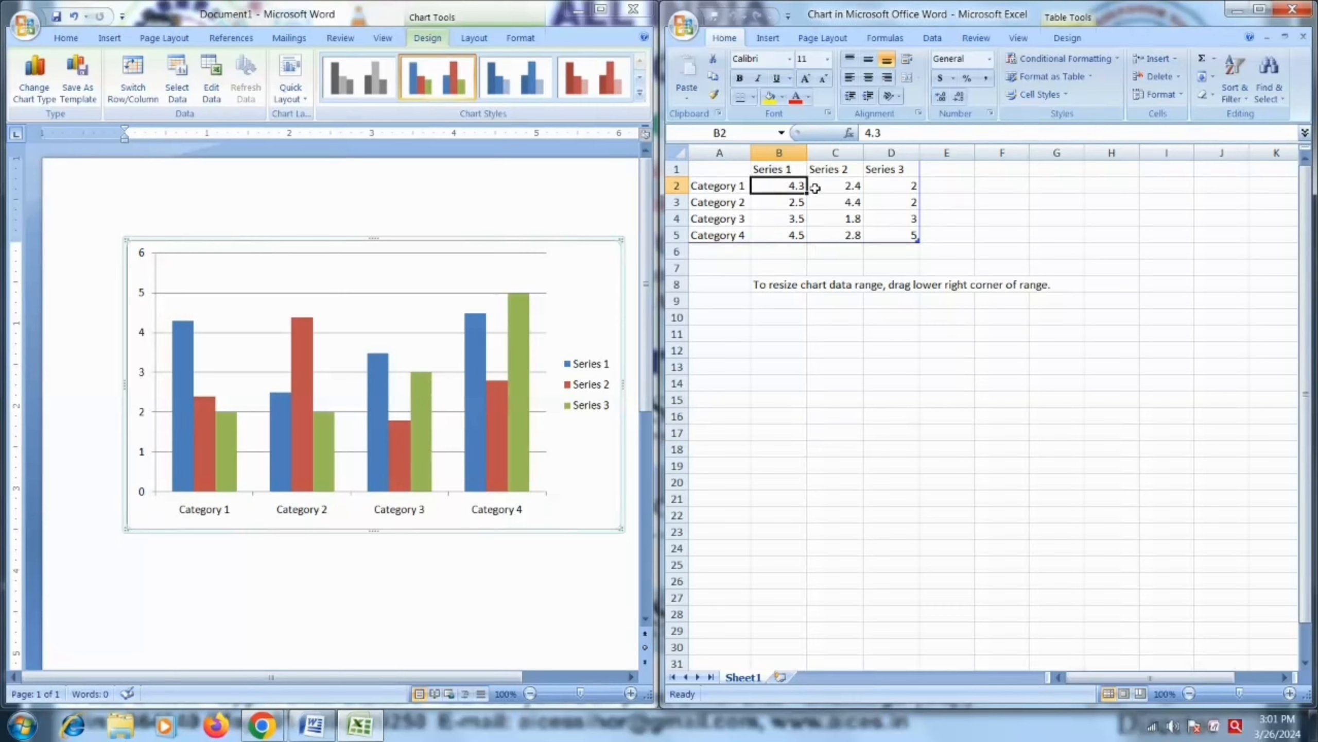
left_click(859, 189)
left_click(905, 185)
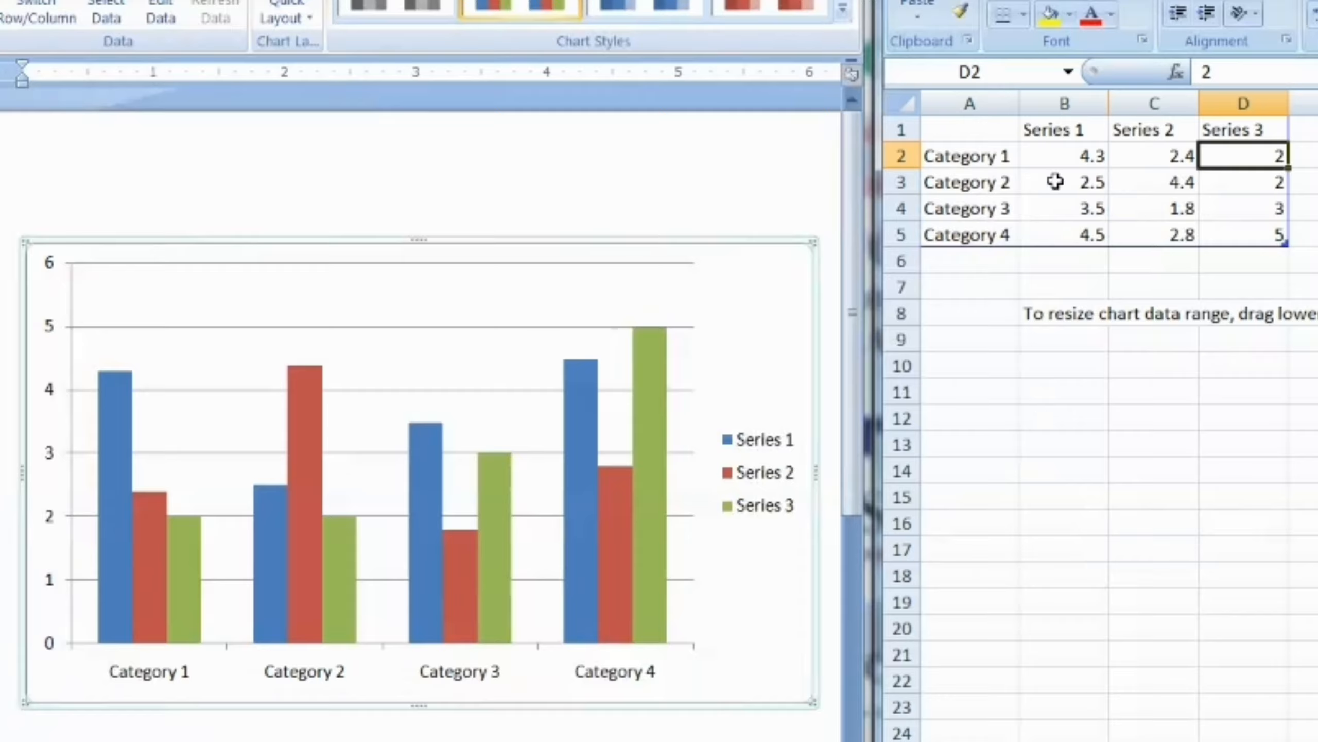
Step: In the chart data, rename the first category 10 and set its Series 1, 2 and 3 values to 95, 90 and 85
left_click(981, 159)
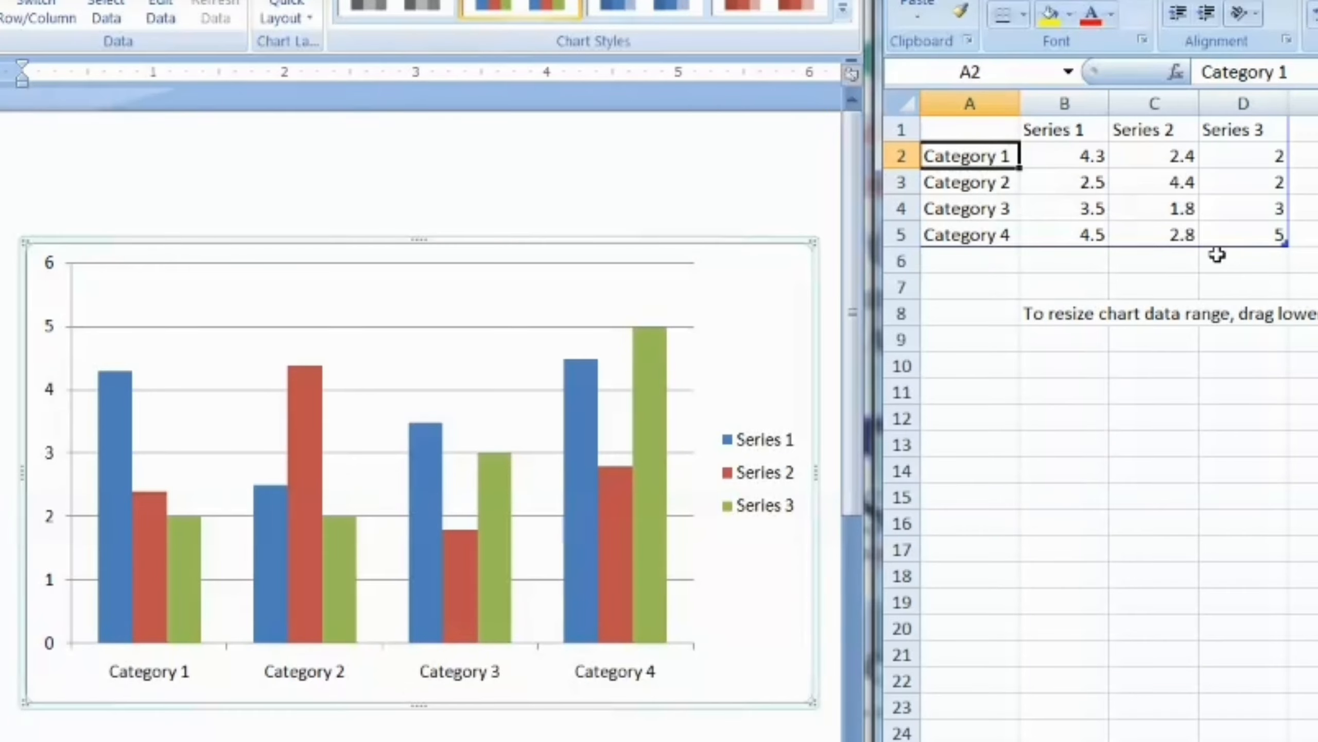
type("10")
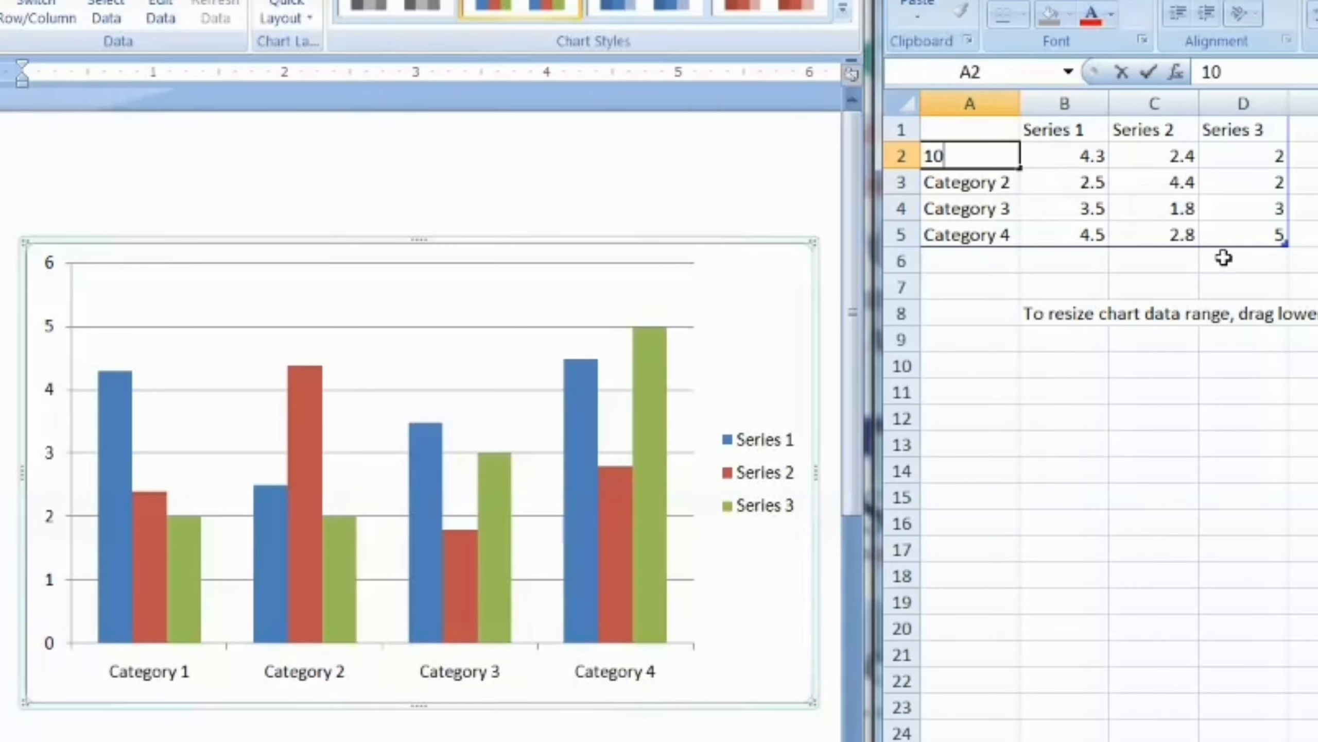
left_click(1063, 158)
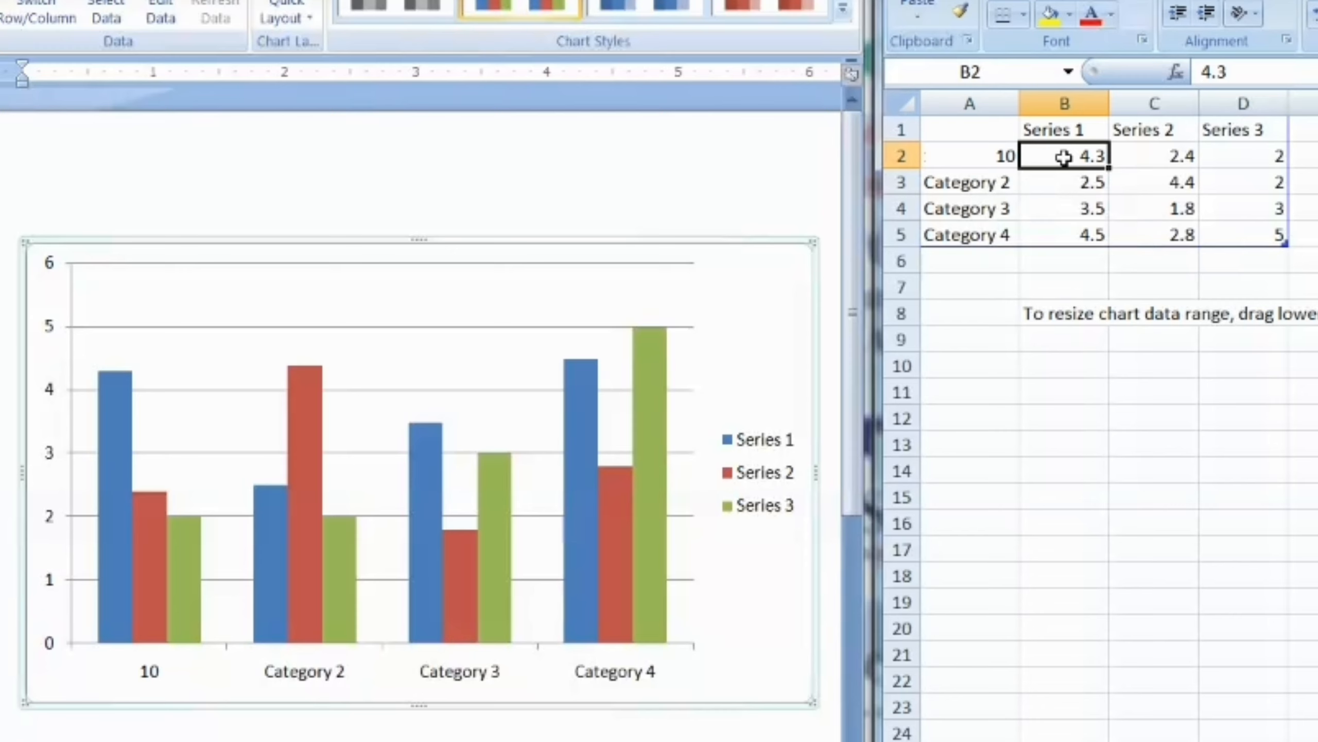
type("95")
key("Tab")
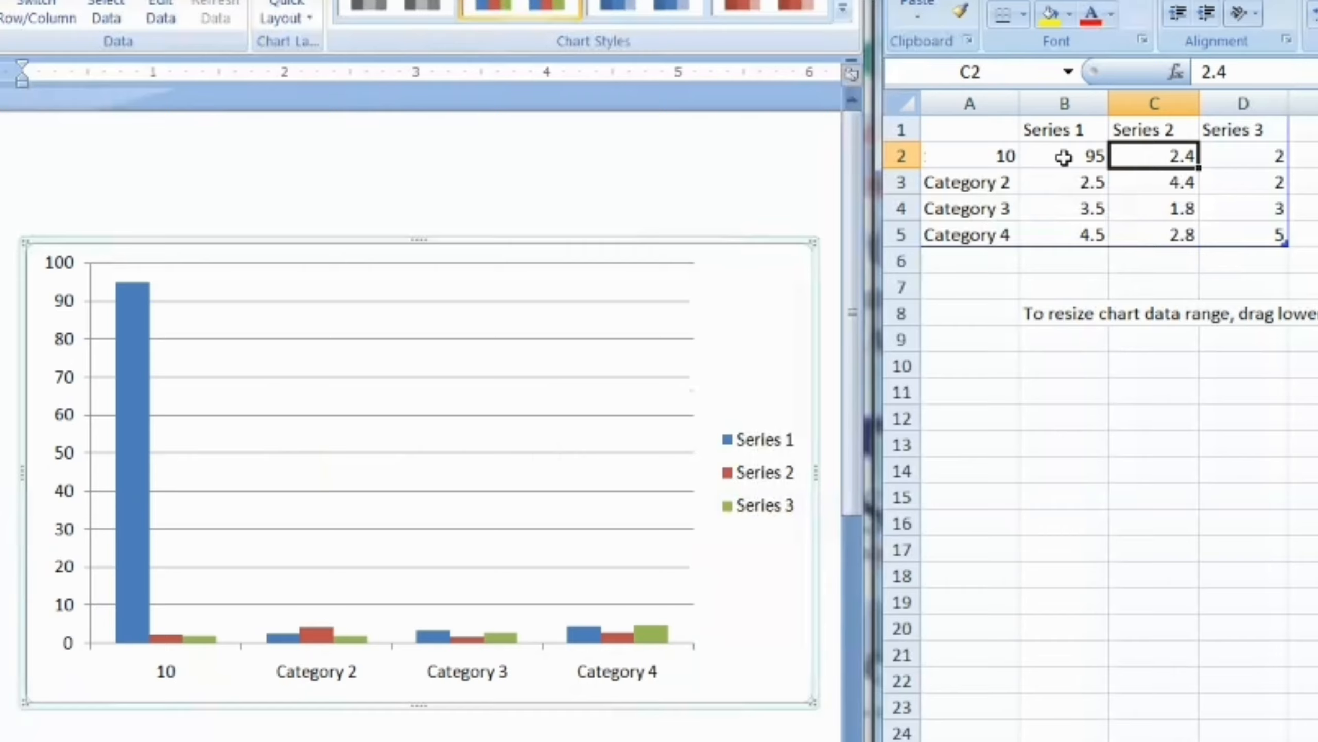
type("90")
key("Tab")
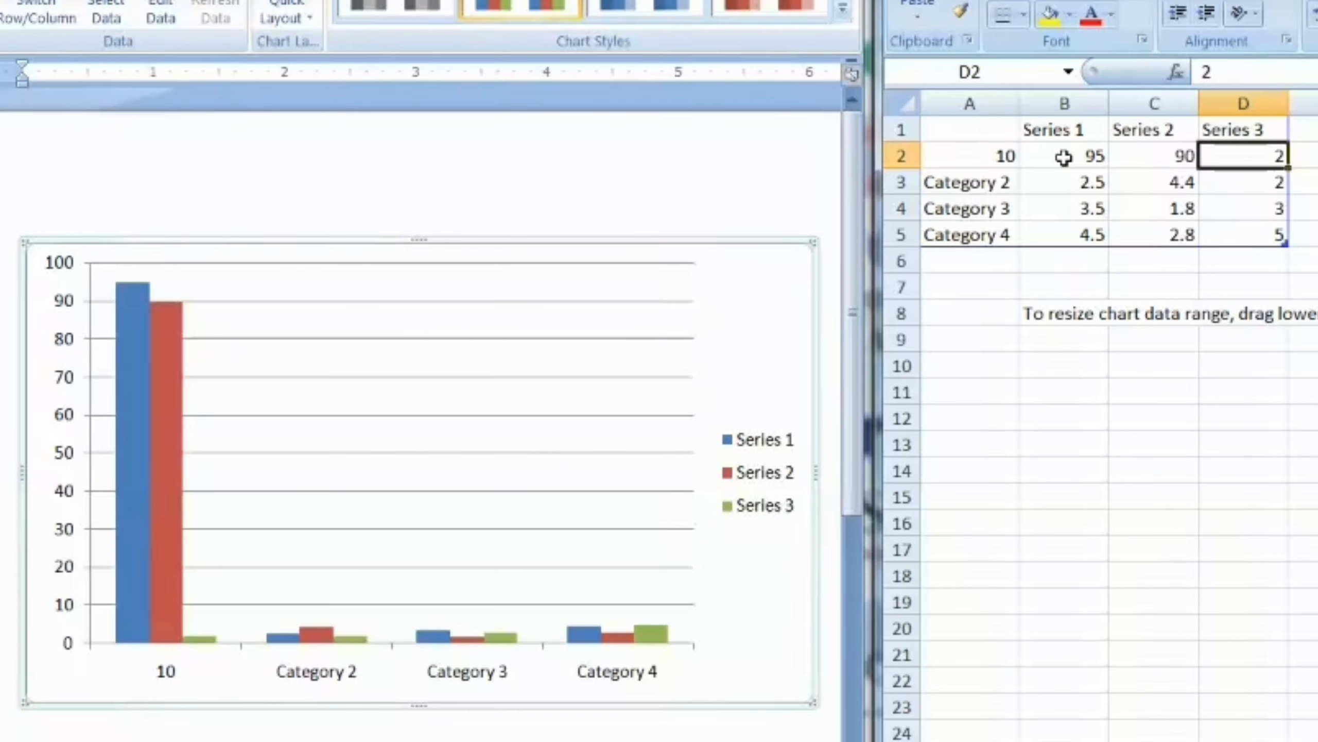
type("85")
key("Tab")
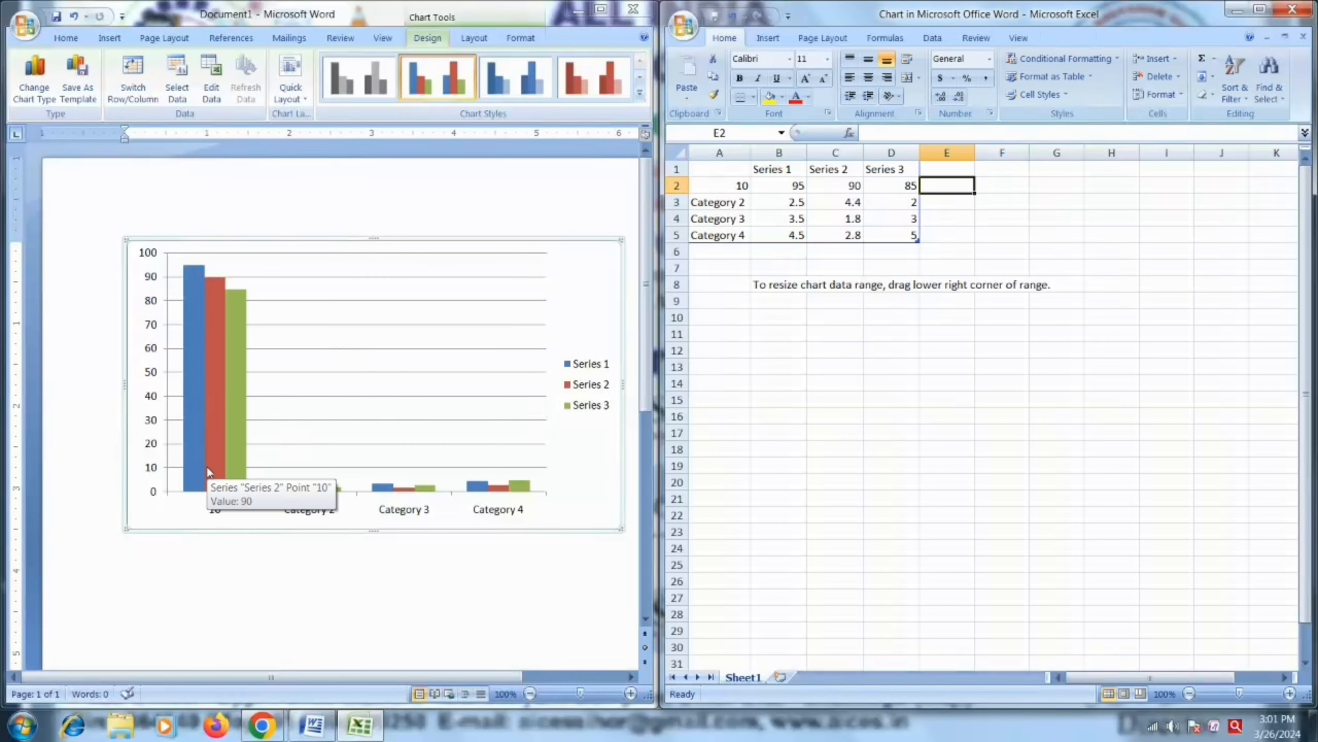
Step: Close the chart's data sheet and delete the chart from the document
mouse_move(234, 467)
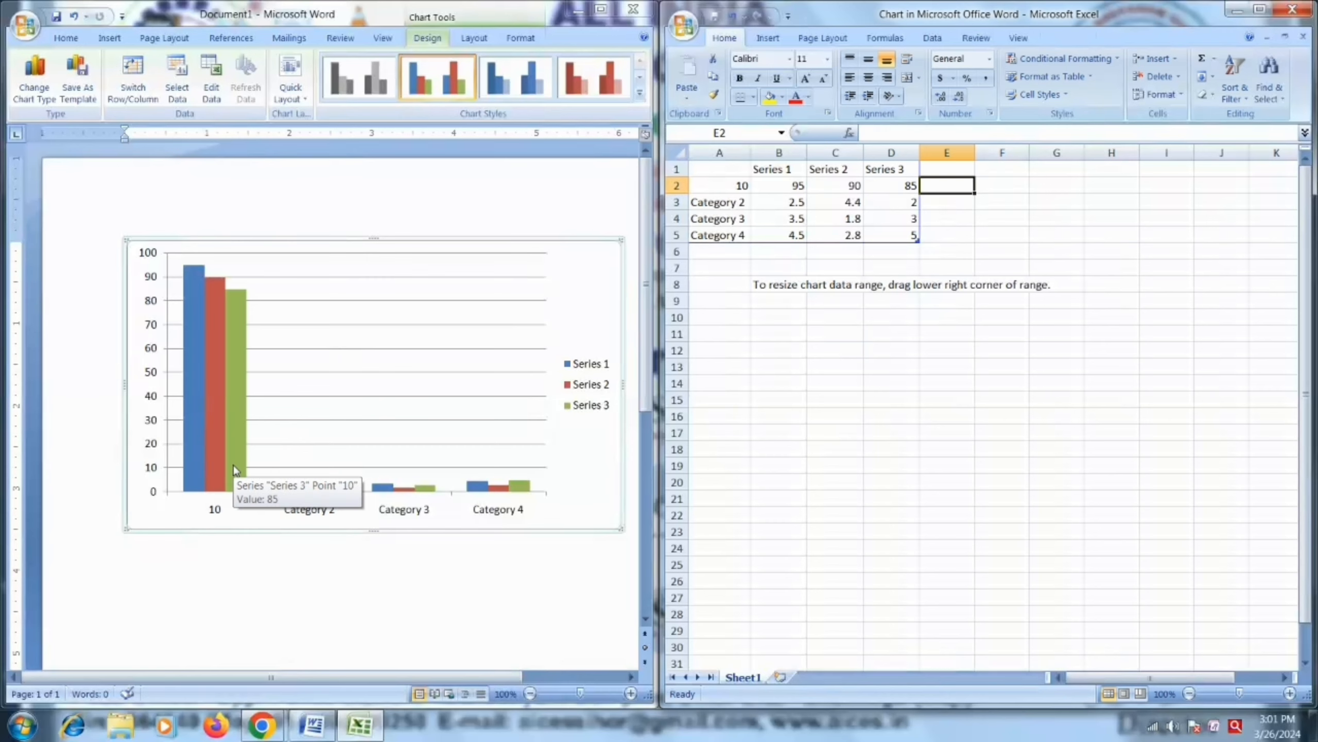
left_click(381, 637)
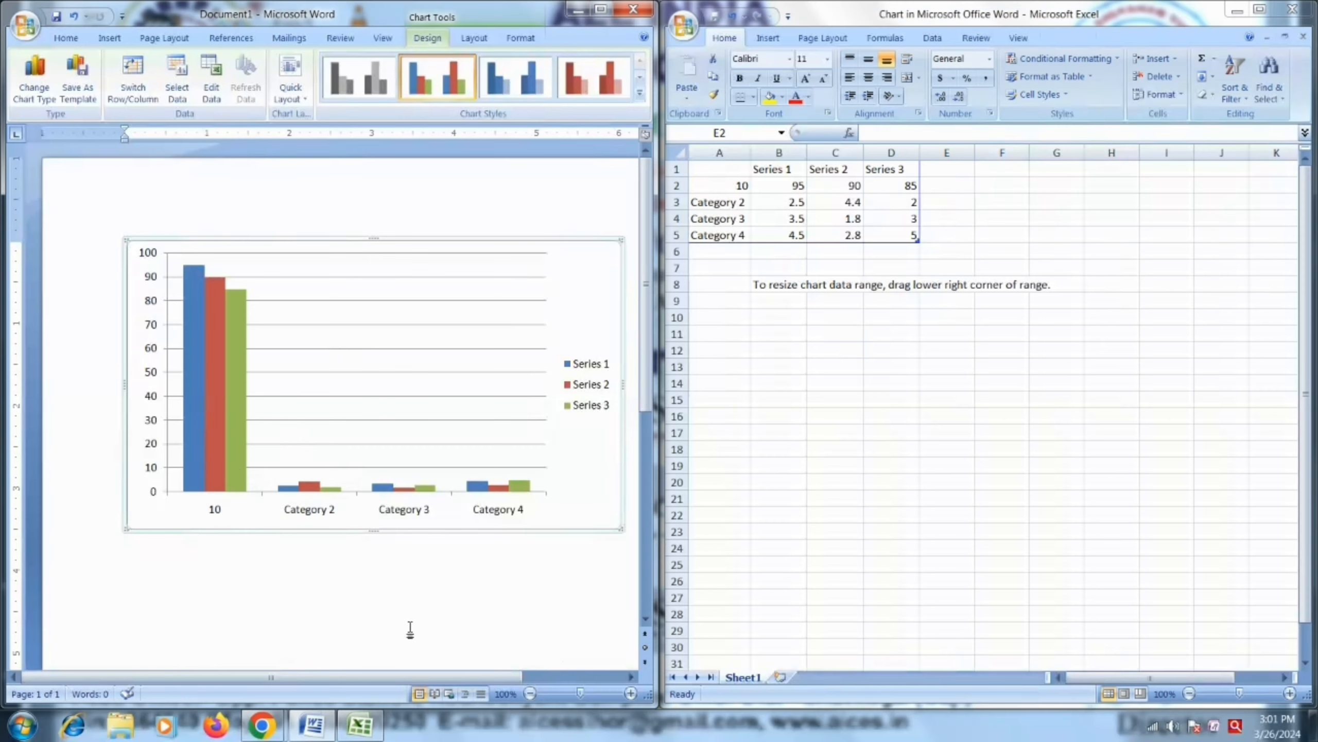
left_click(1294, 10)
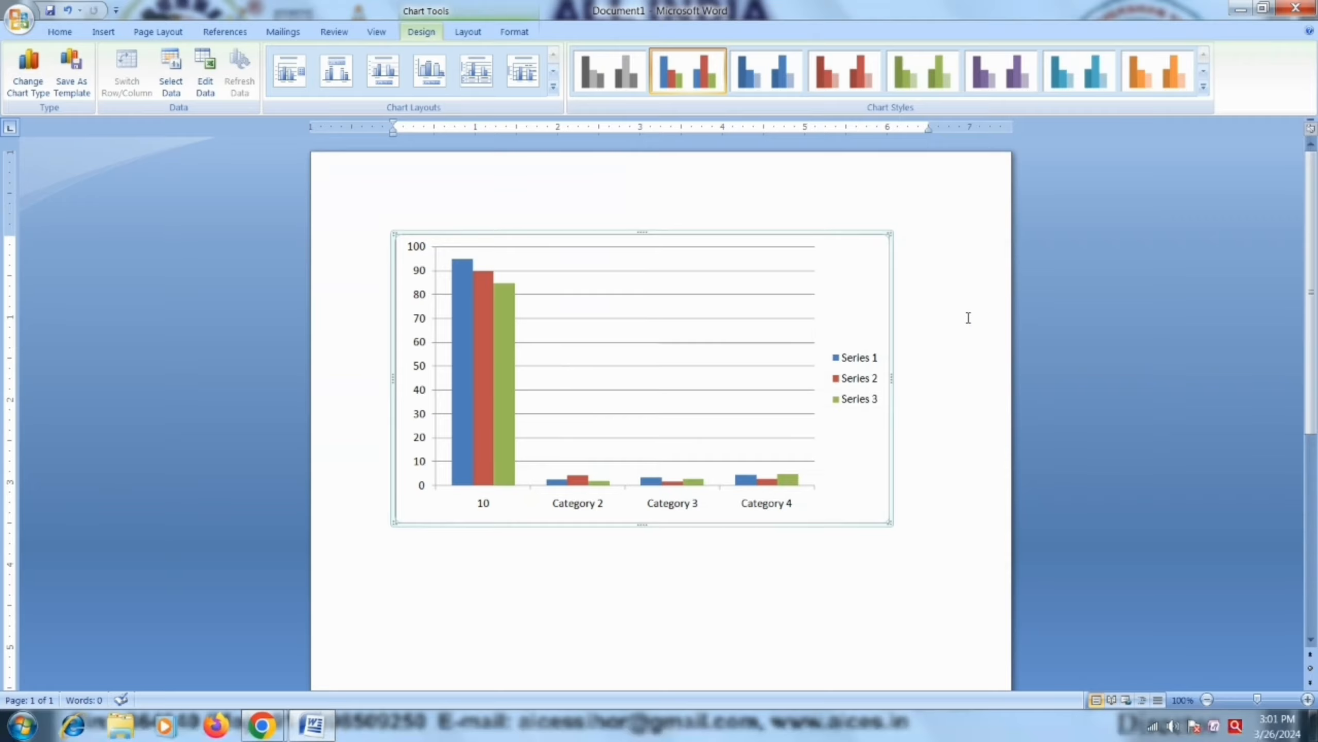
left_click(846, 244)
key("Delete")
Step: Fill the empty page with sample paragraphs generated by =RAND()
left_click(104, 32)
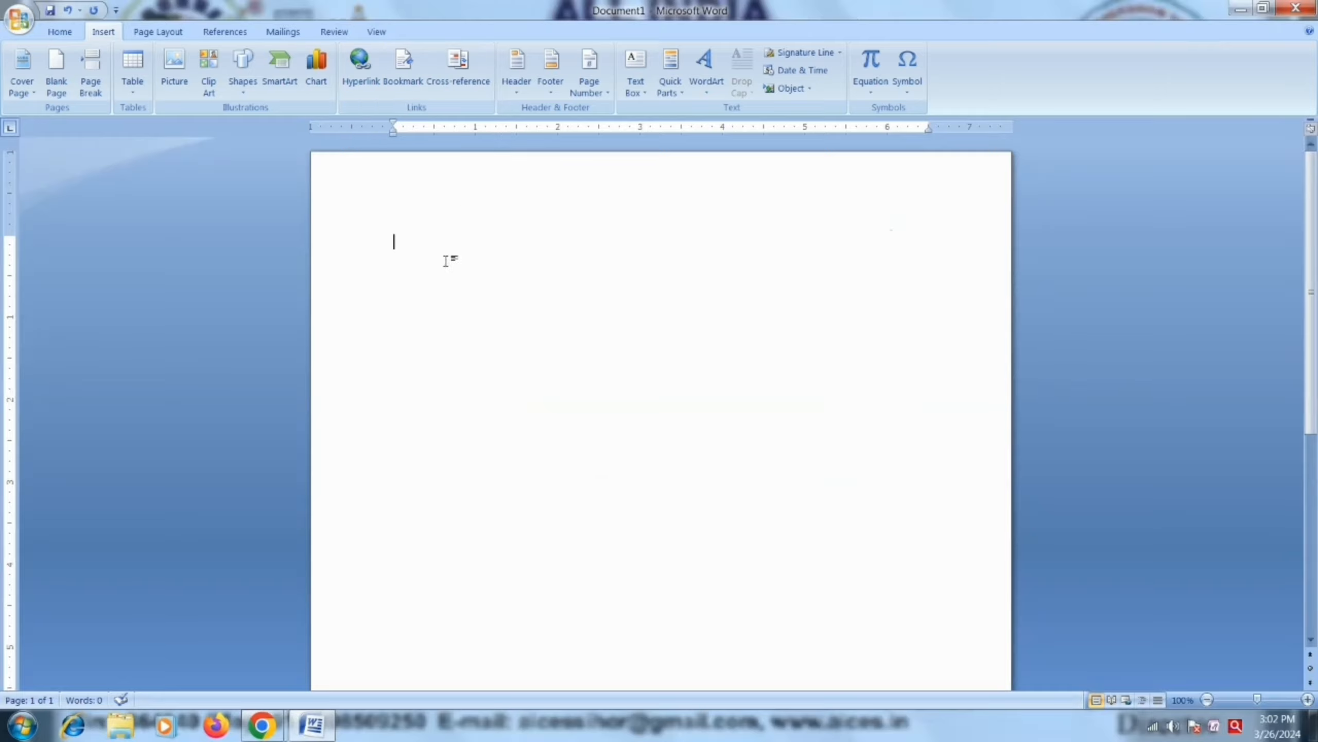
type("=RAND()")
key("Return")
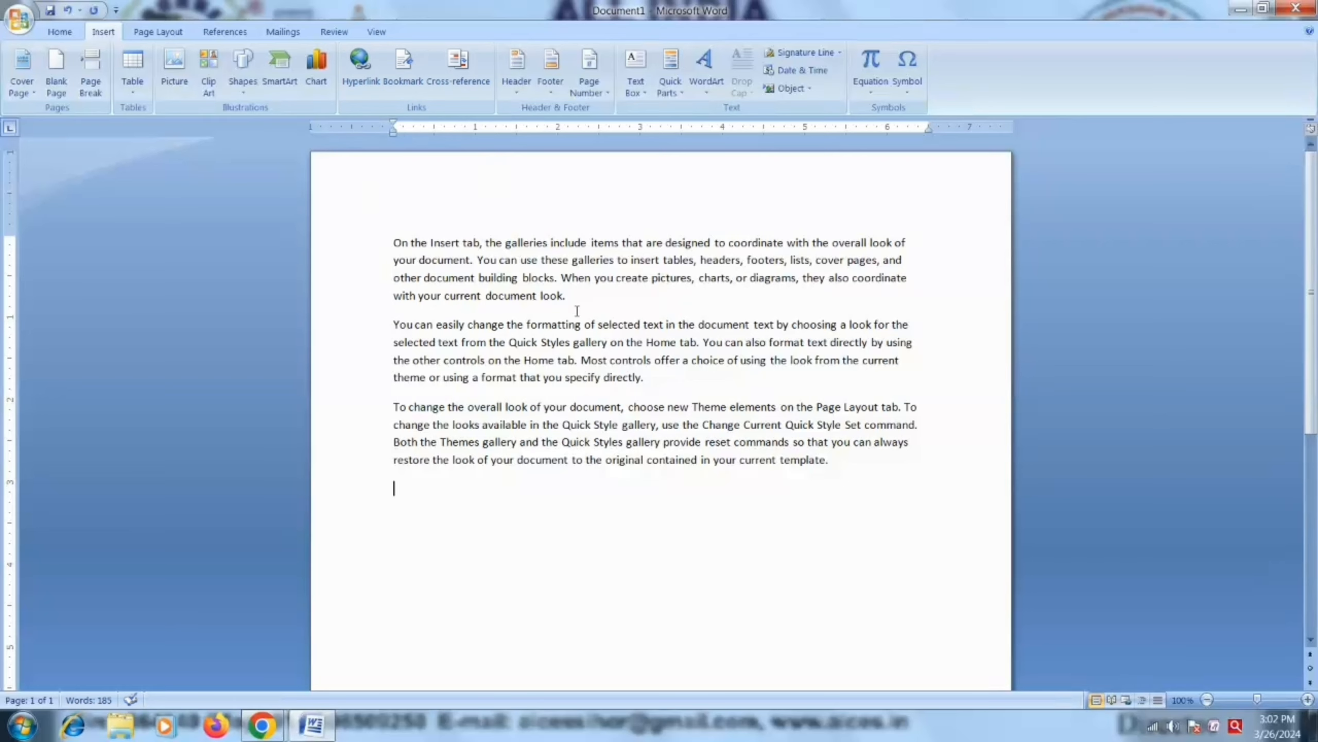
Step: Insert a hyperlink to the existing file v.docx in My Documents at the end of the first paragraph
left_click(585, 293)
left_click(361, 83)
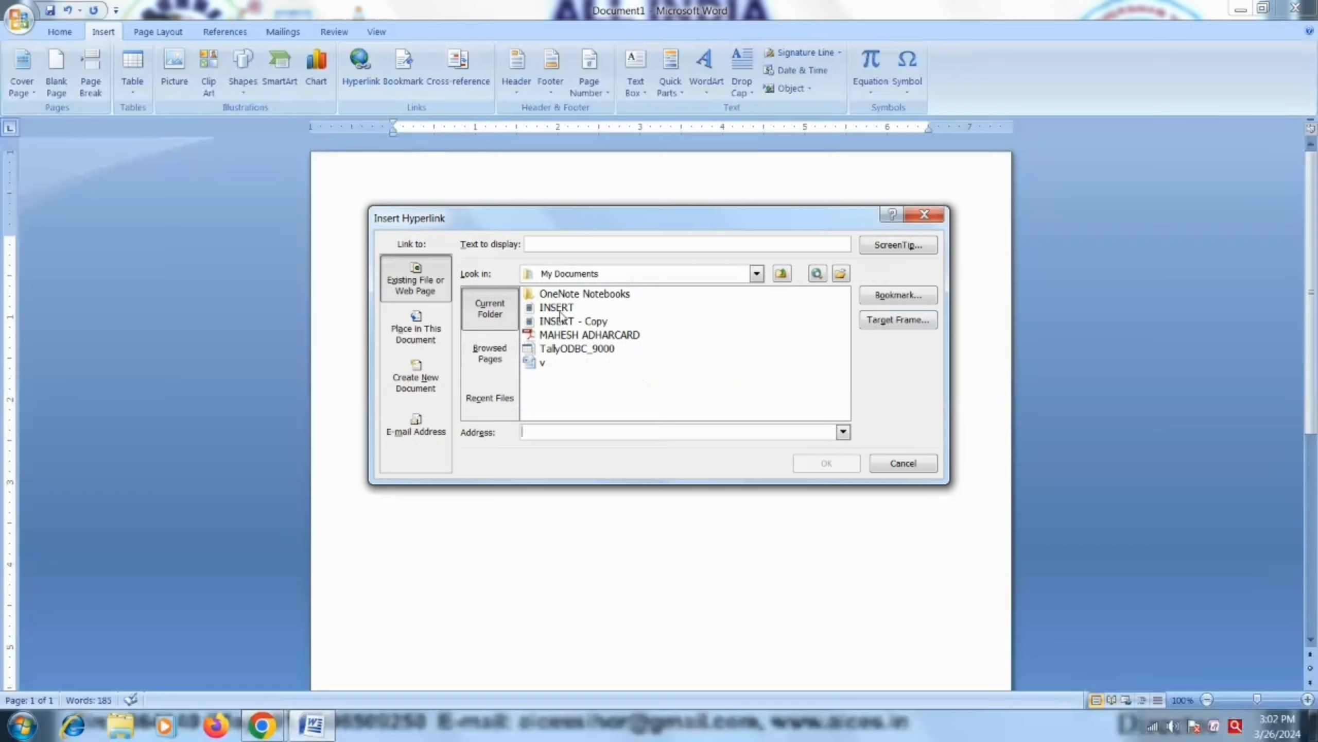
left_click(429, 320)
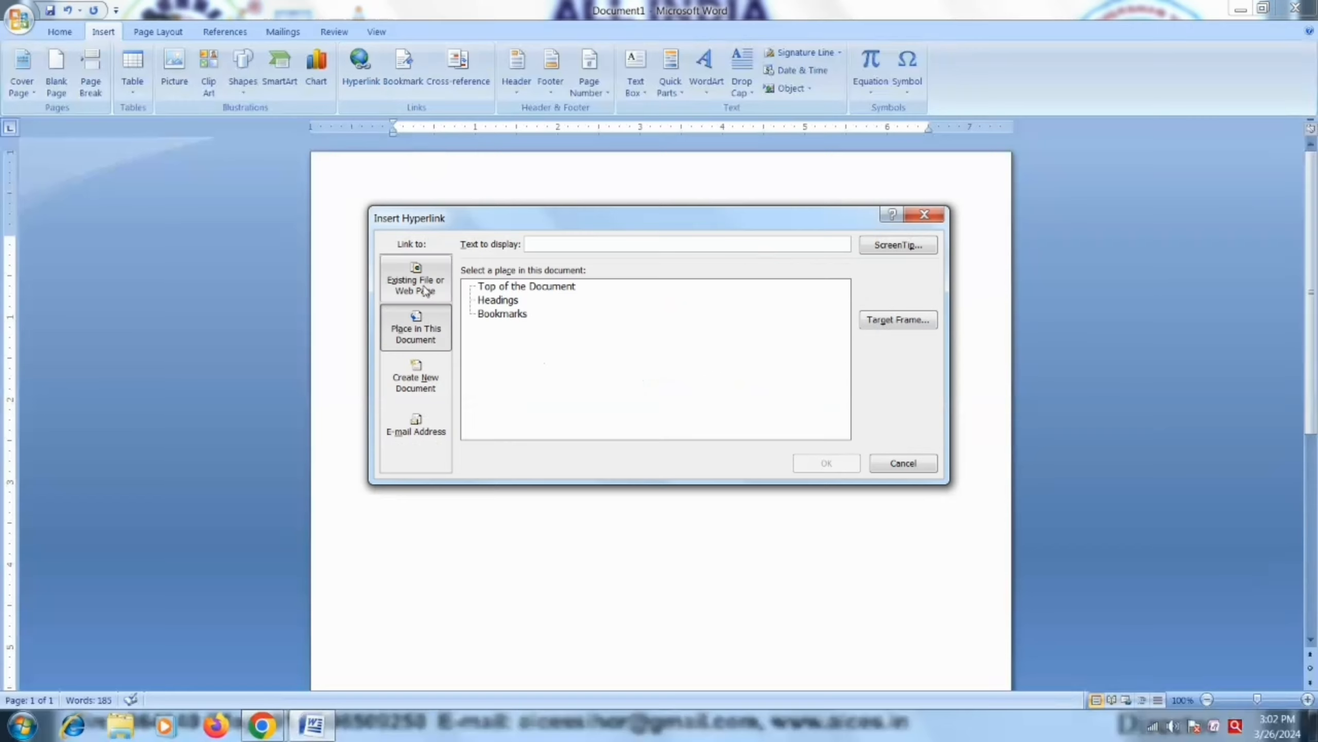
left_click(421, 283)
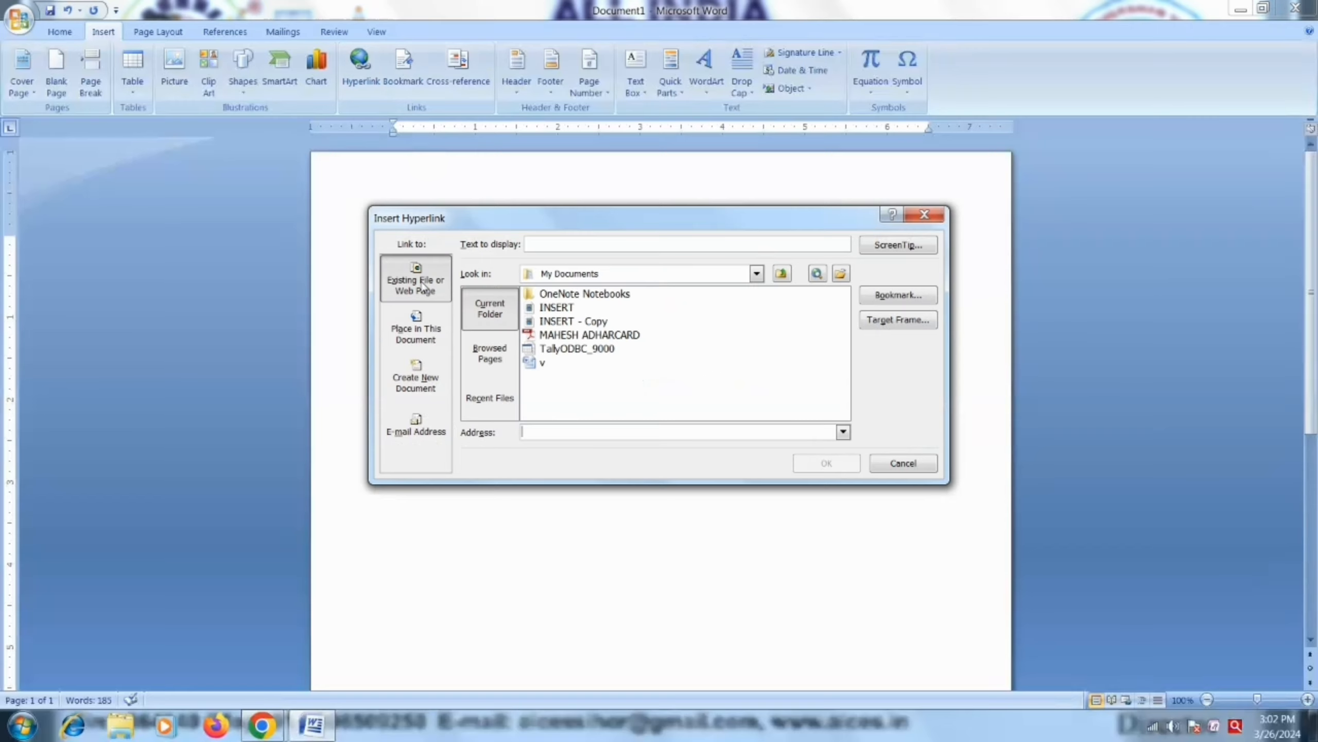
left_click(565, 309)
left_click(585, 337)
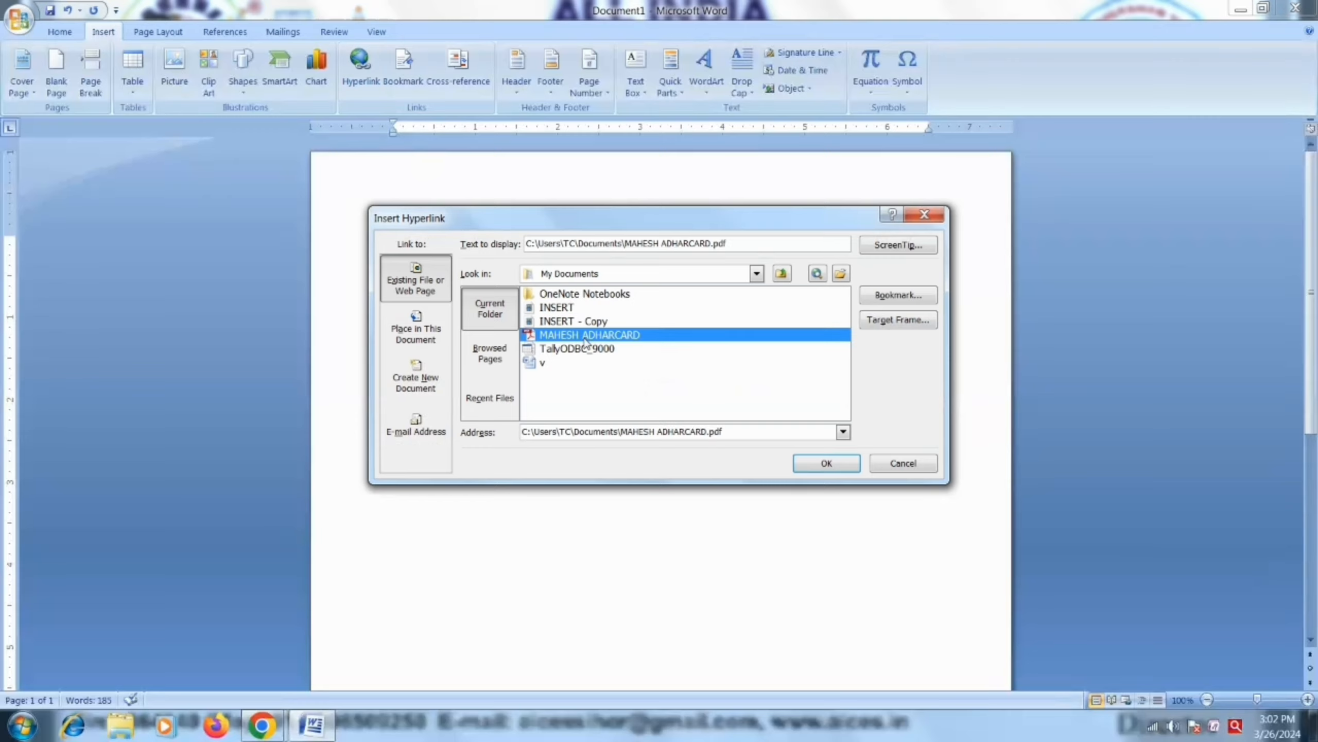
left_click(542, 364)
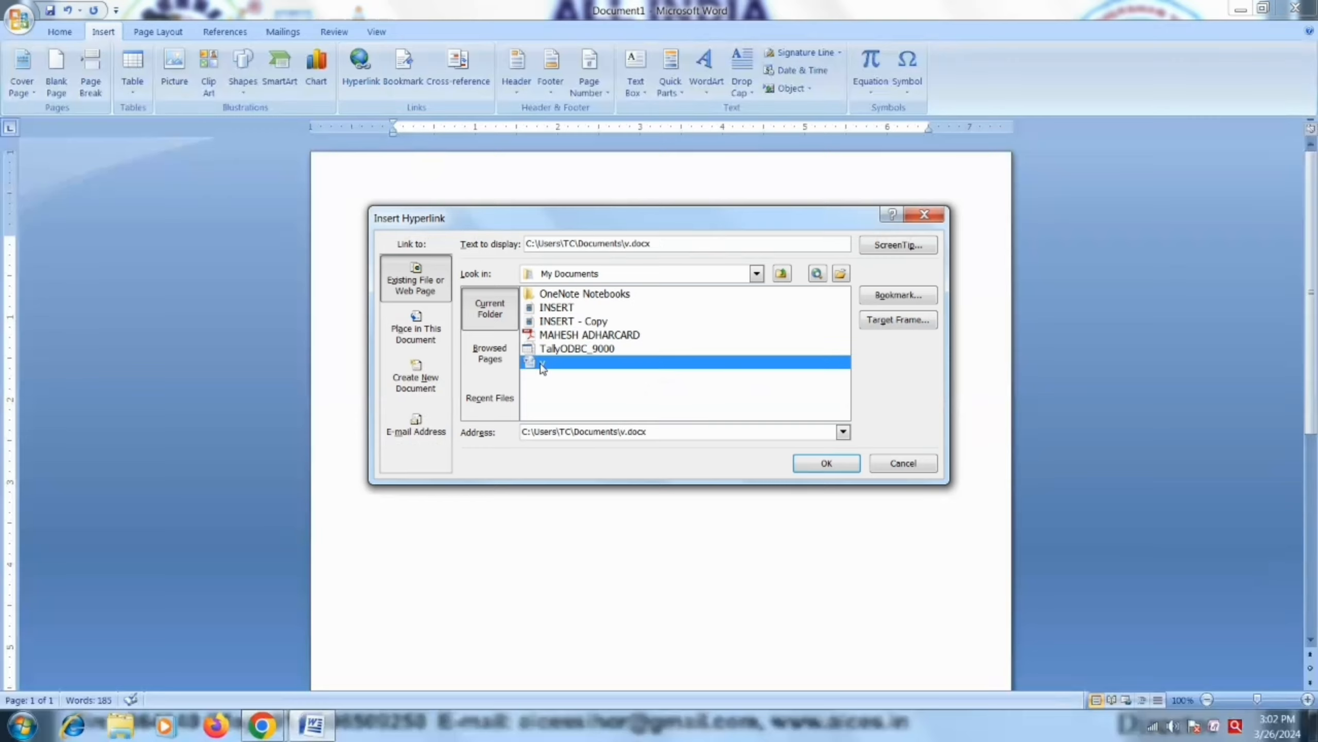
left_click(823, 470)
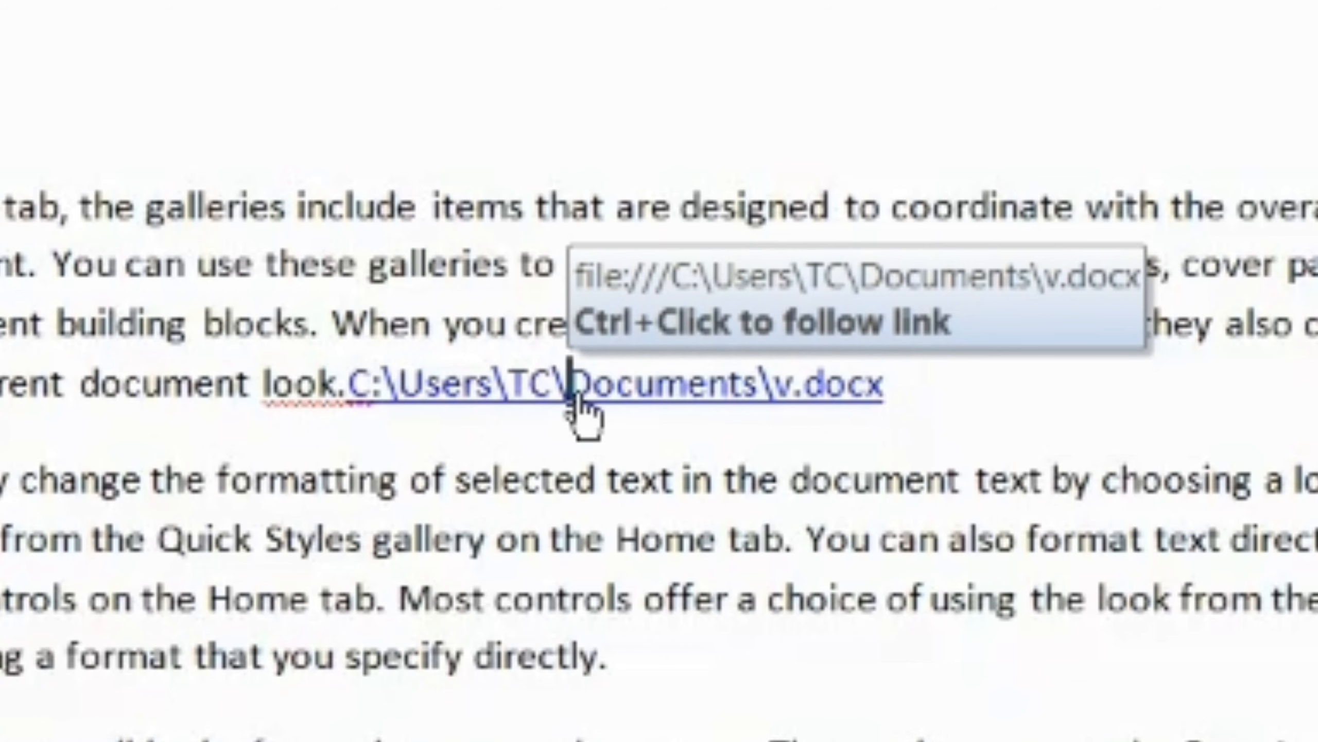
Step: Follow the v.docx hyperlink, accepting the security notice, and return to the document with the sample text
left_click(577, 398, "ctrl")
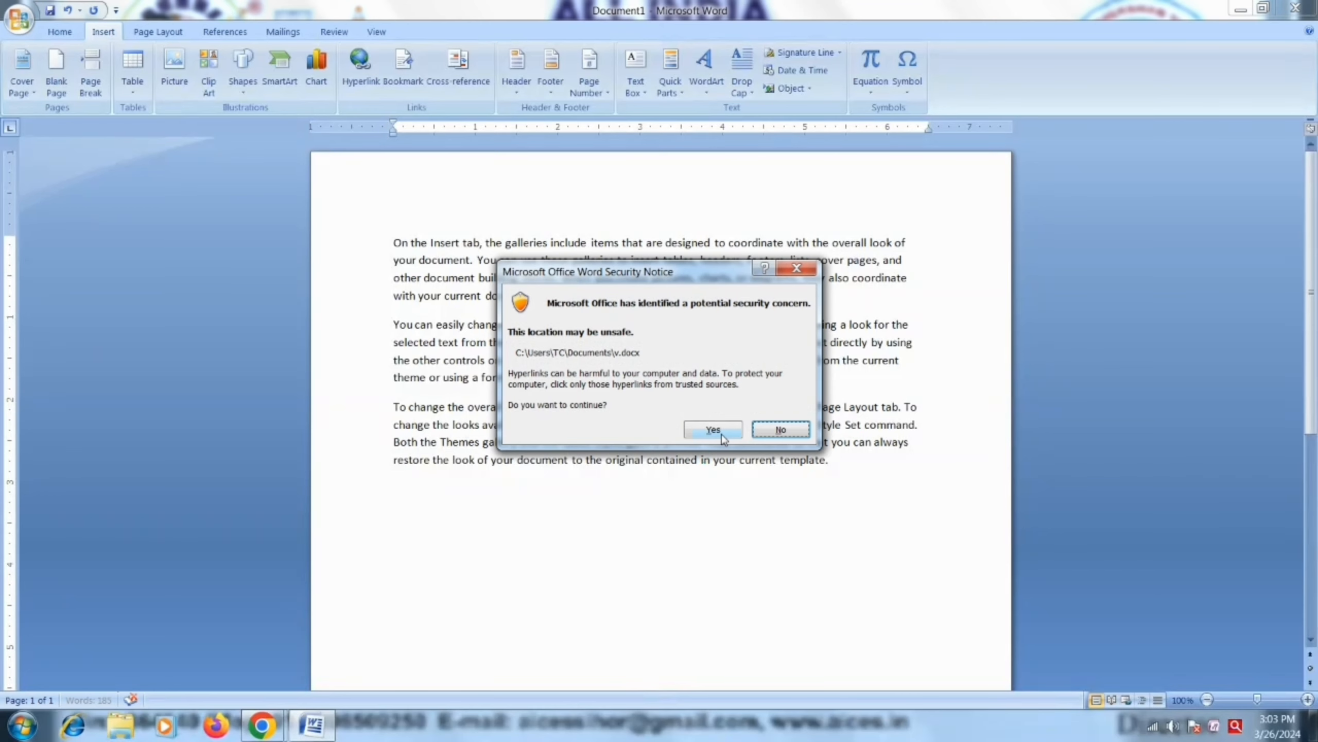
left_click(722, 435)
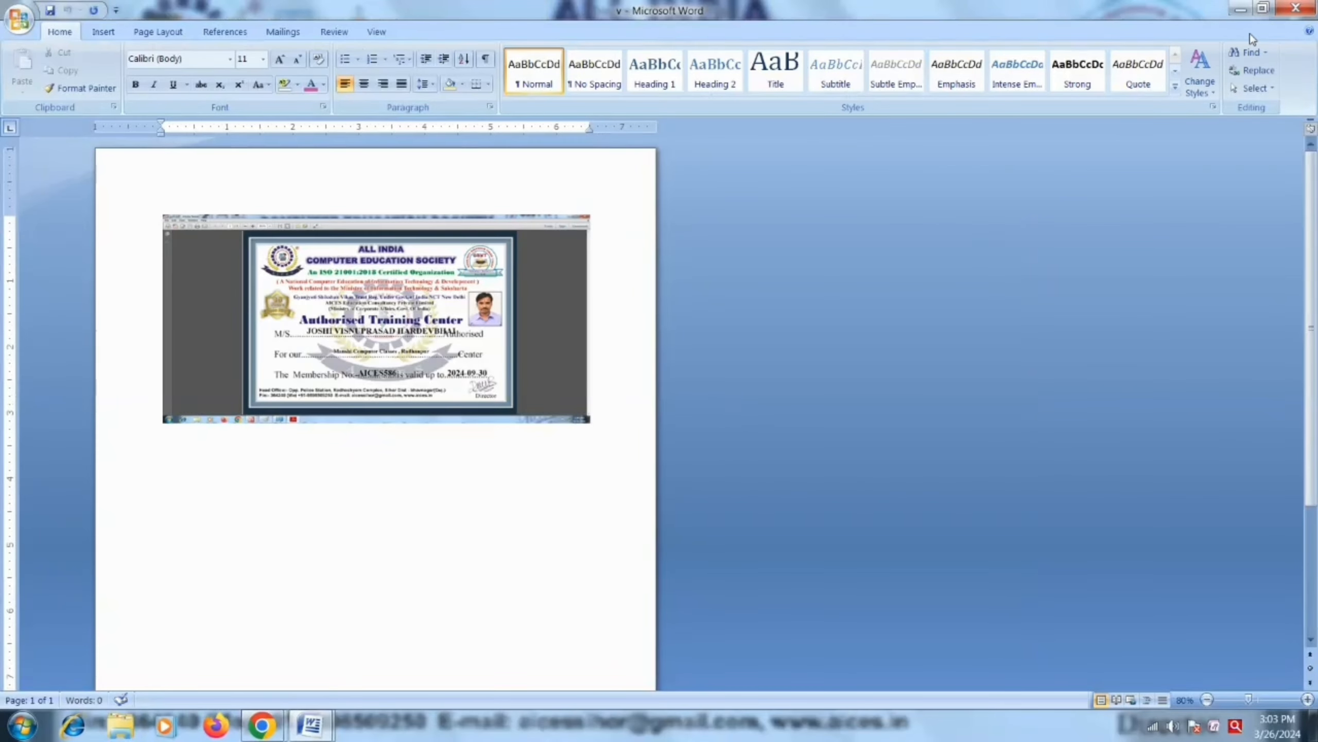
left_click(1241, 9)
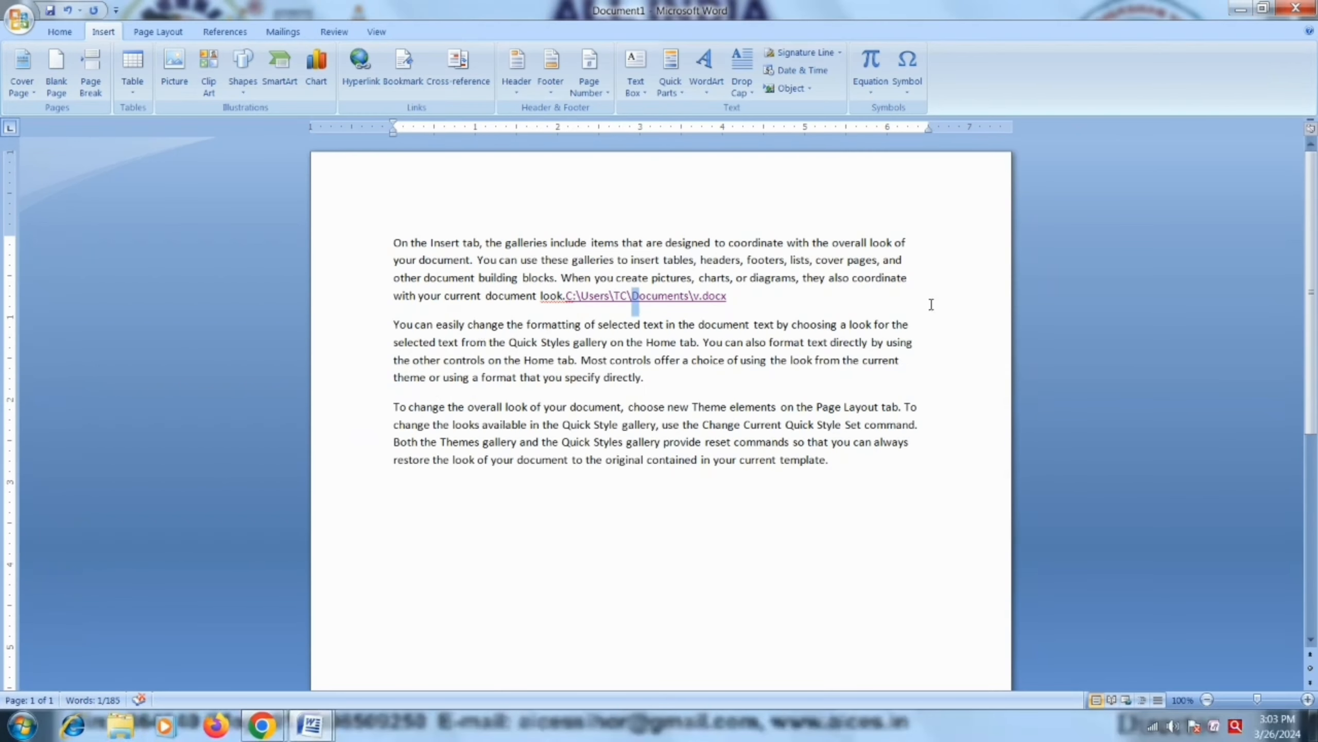
left_click(851, 294)
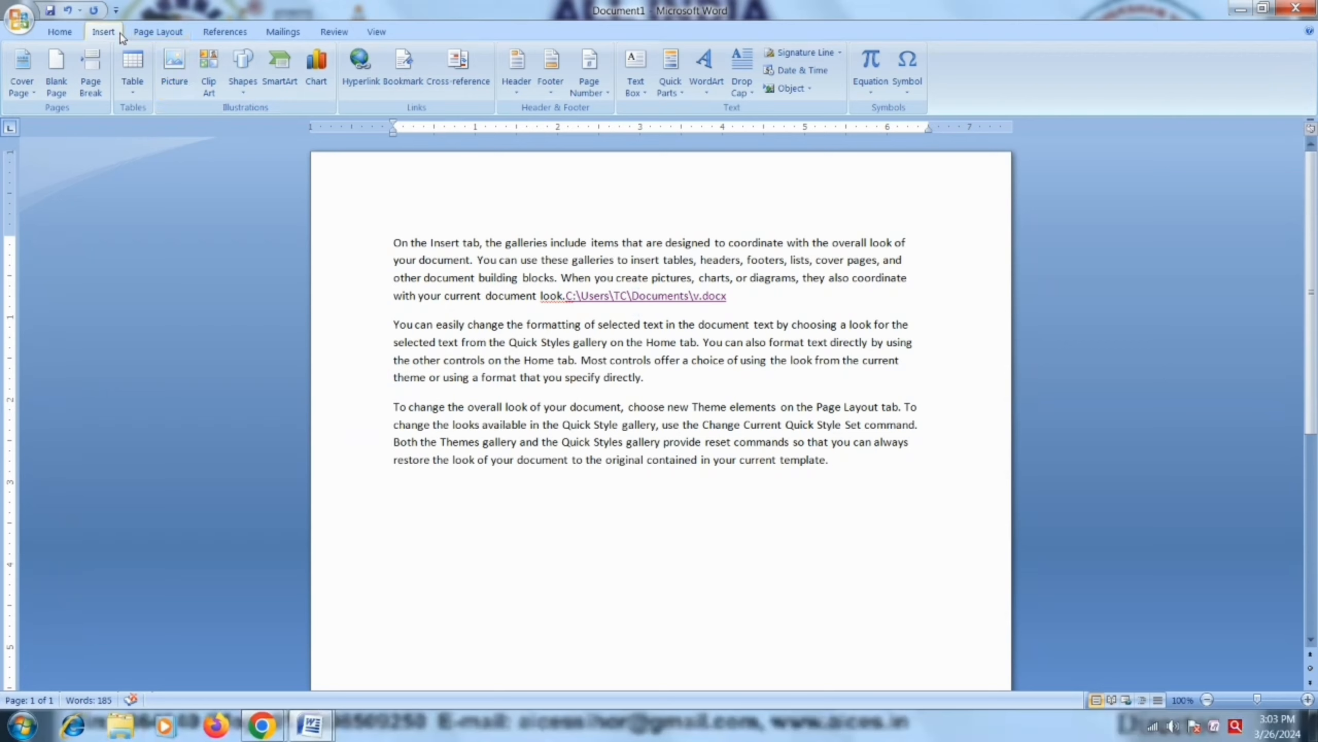